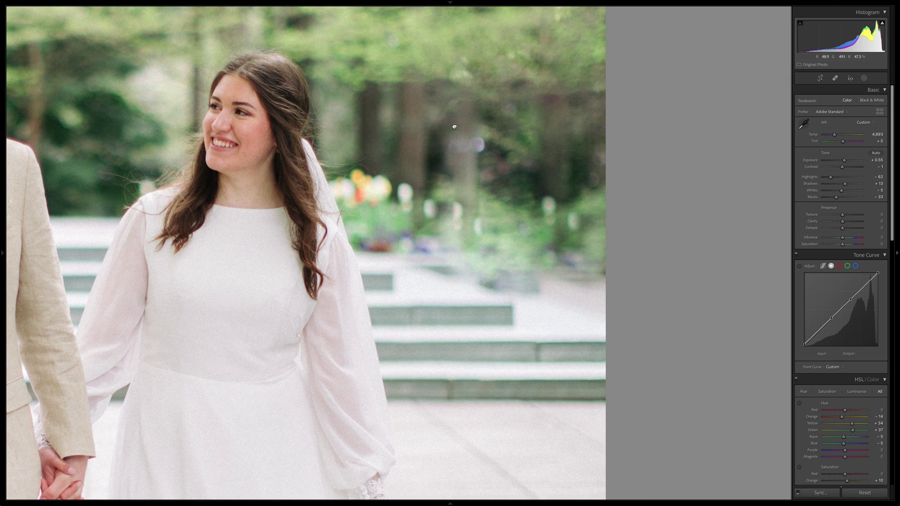
Step: Clear the existing spot removal edits so the man in the background is back in the photo
left_click_drag(453, 123, 450, 154)
left_click_drag(502, 145, 503, 167)
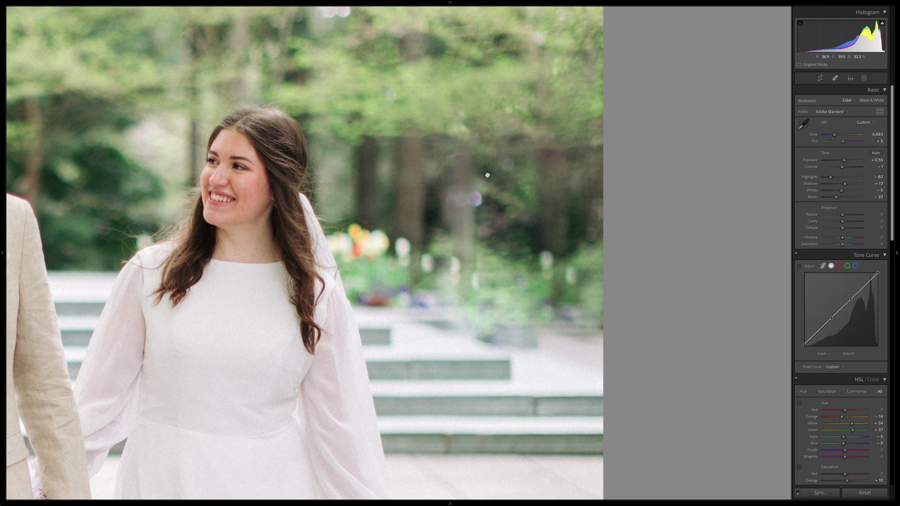
left_click(665, 160)
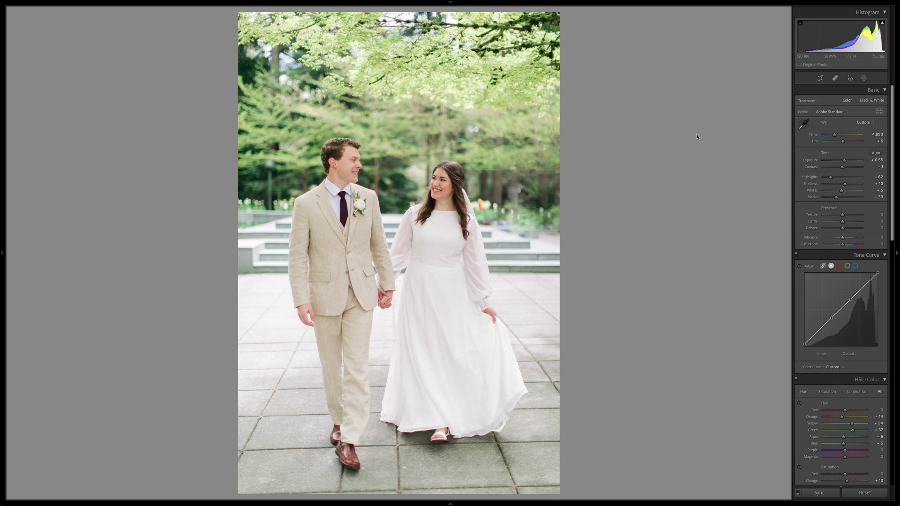
left_click(836, 80)
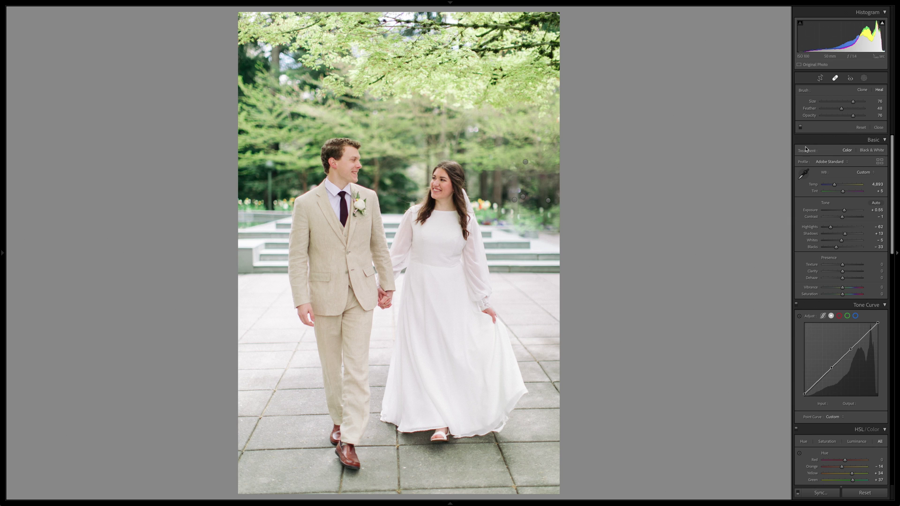
key("ctrl+z")
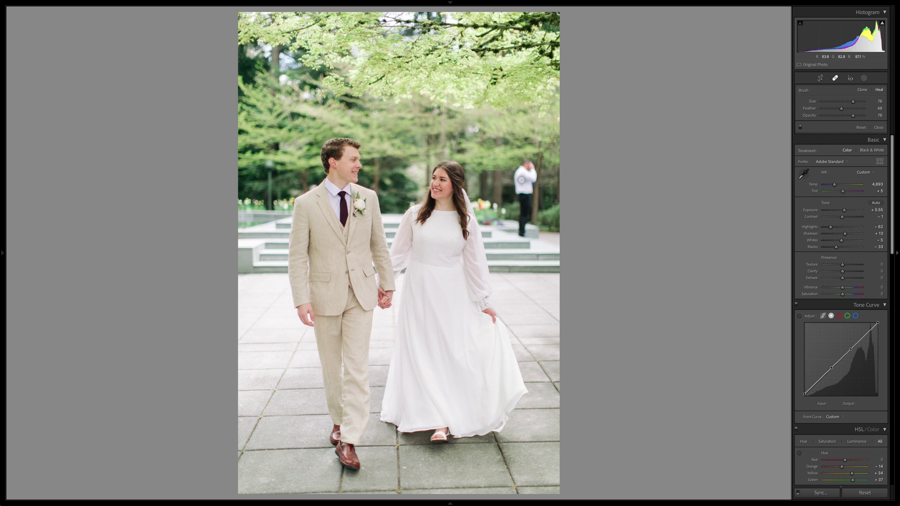
key("q")
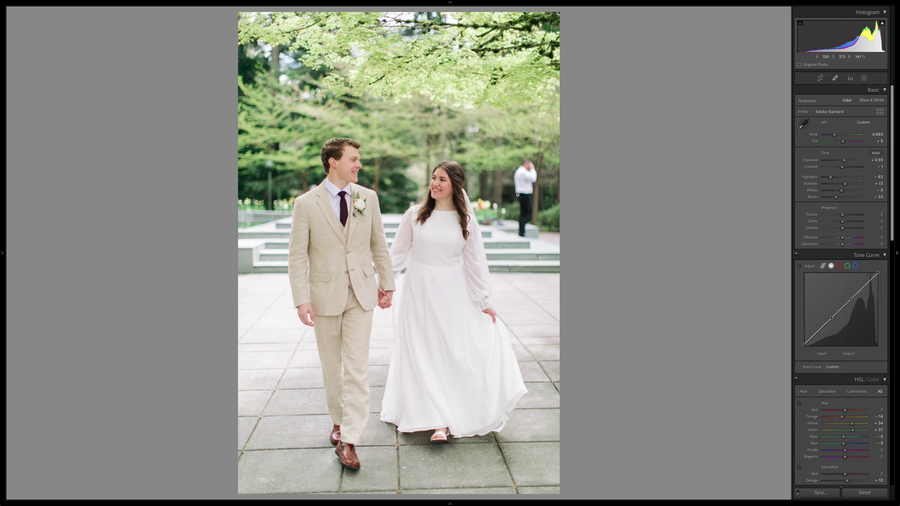
Step: Try to heal the background man's head with a single spot sampled from the green foliage
left_click(550, 188)
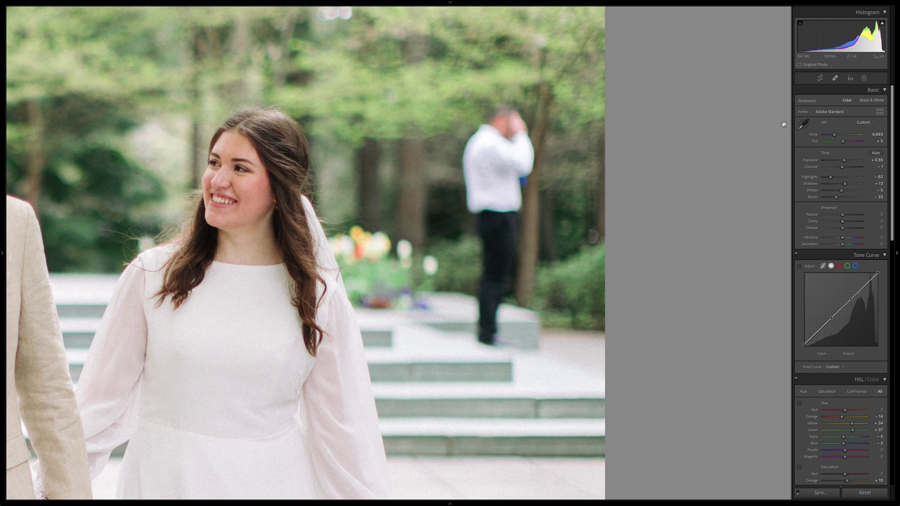
left_click_drag(680, 150, 532, 146)
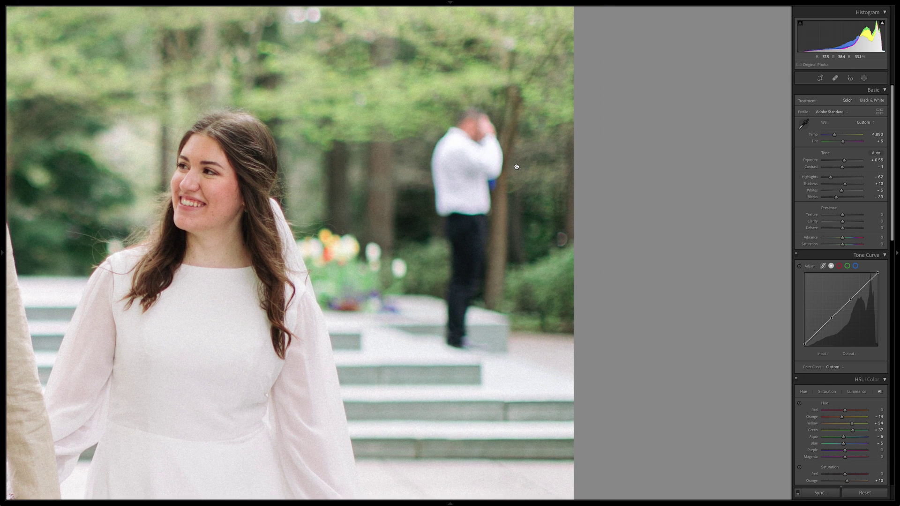
left_click(836, 78)
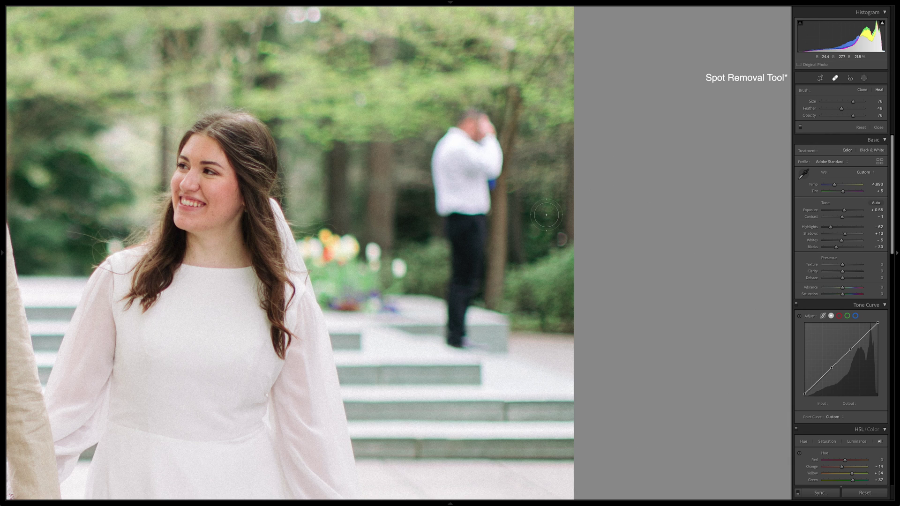
scroll(469, 129, "up", 1)
left_click(469, 129)
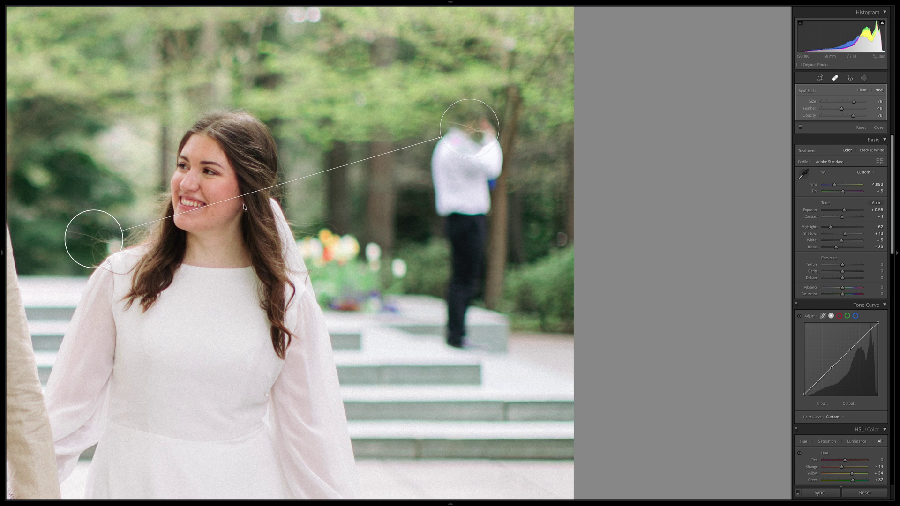
mouse_move(97, 253)
left_mouse_down()
mouse_move(365, 139)
mouse_move(375, 127)
mouse_move(348, 108)
left_mouse_up()
key("Escape")
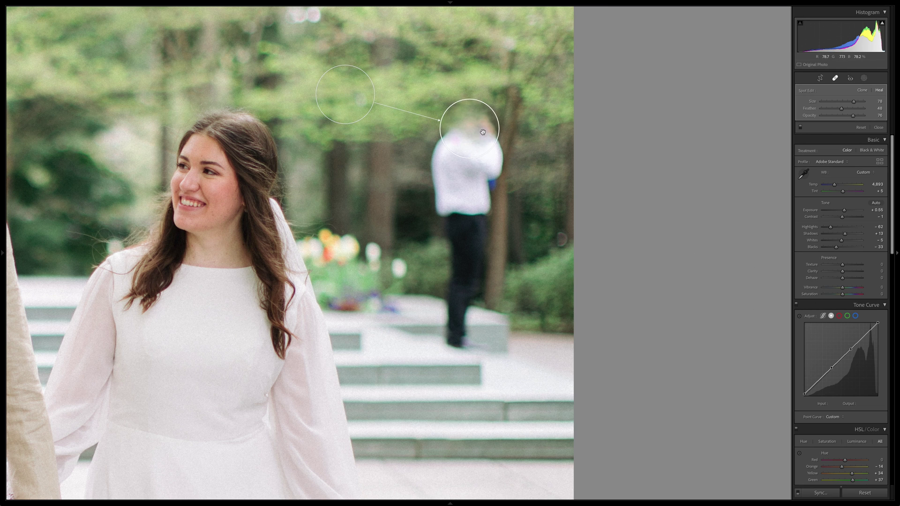
key("ctrl+z")
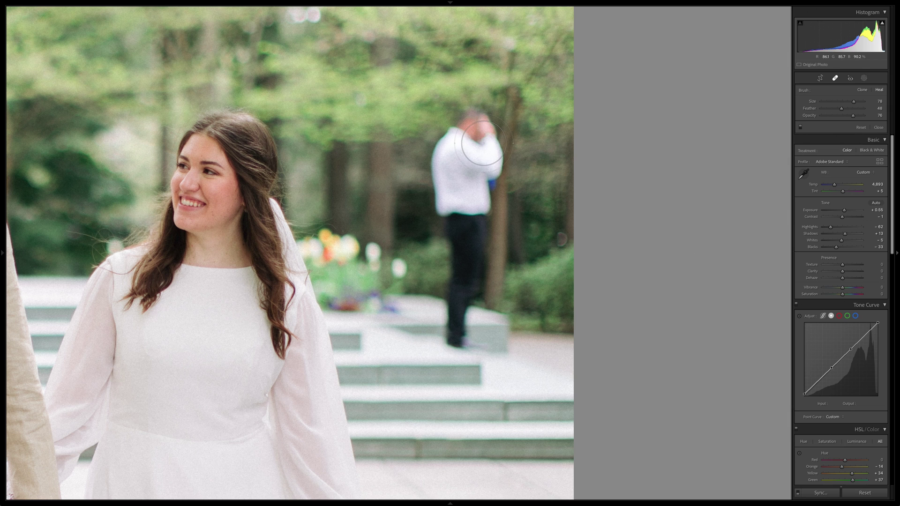
Step: Paint one healing stroke with a size 81 brush over the background man from head to feet
scroll(471, 139, "up", 3)
left_click(469, 142)
left_click_drag(467, 151, 467, 297)
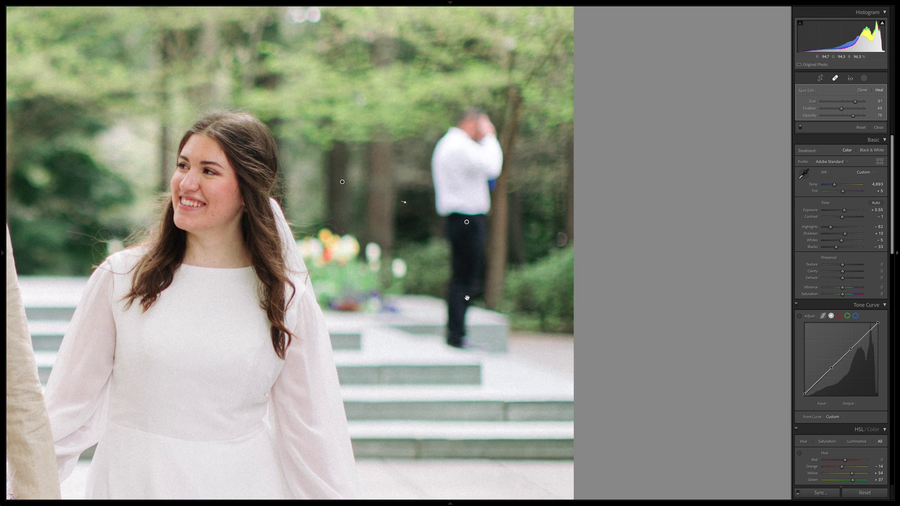
key("z")
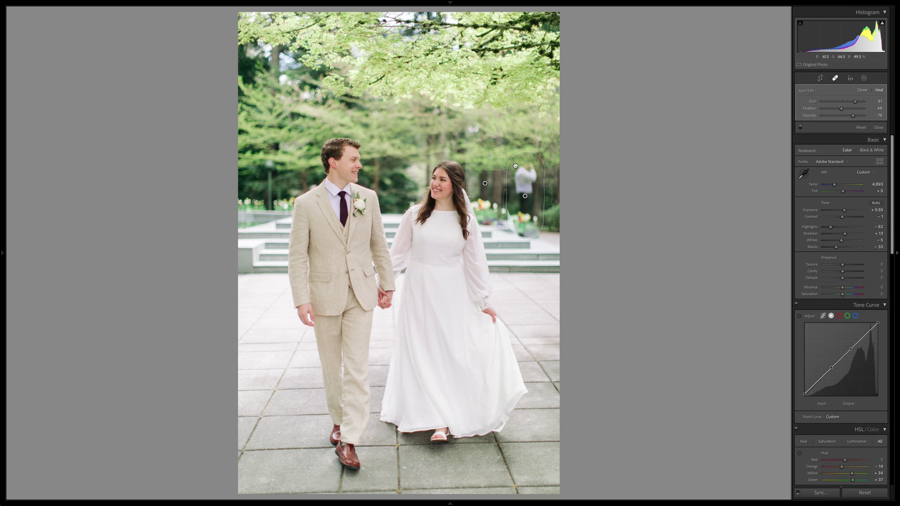
Step: Set the healing stroke's opacity to 100 and feather to 52, and move its source up into the trees beside the bride
left_click_drag(857, 117, 879, 117)
mouse_move(842, 108)
left_mouse_down()
mouse_move(821, 109)
mouse_move(845, 110)
left_mouse_up()
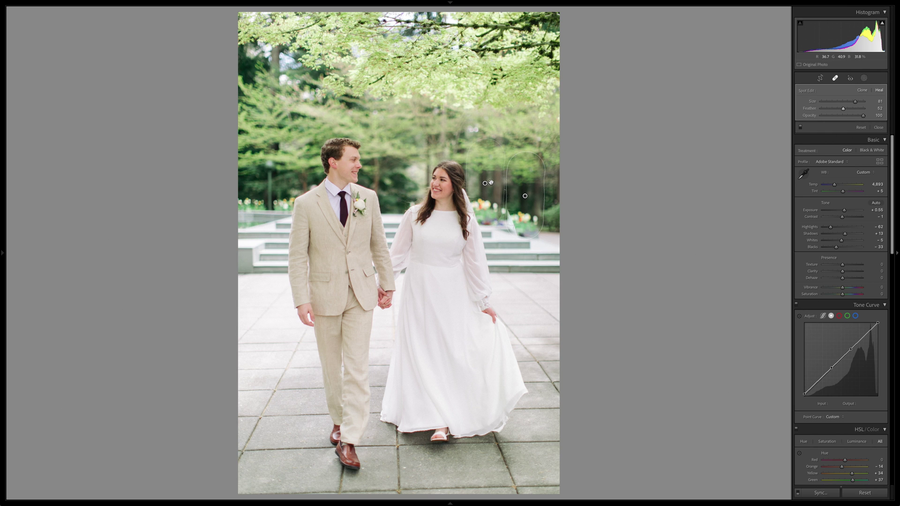
left_click_drag(494, 171, 489, 134)
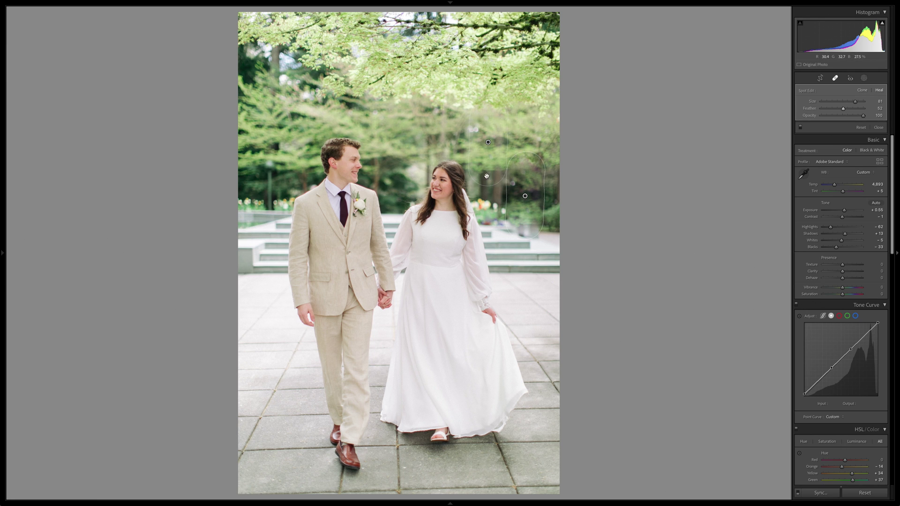
left_click_drag(495, 126, 491, 134)
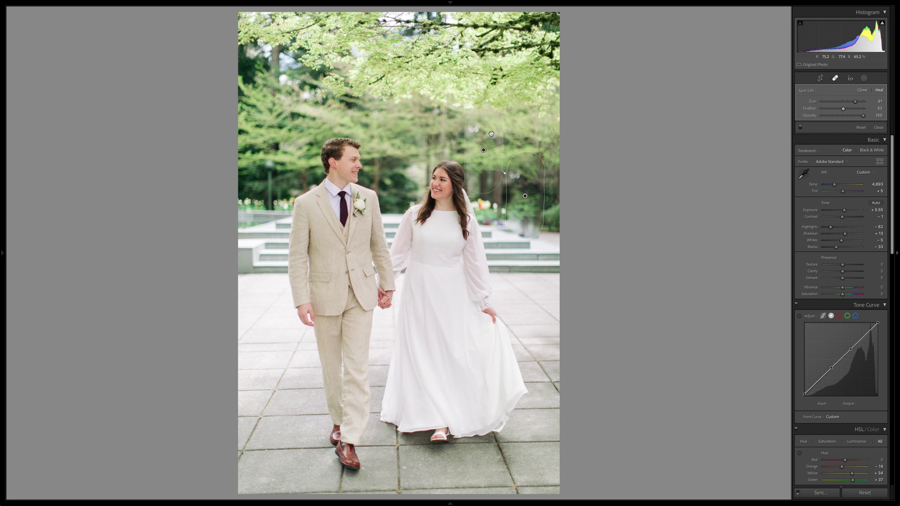
left_click(835, 79)
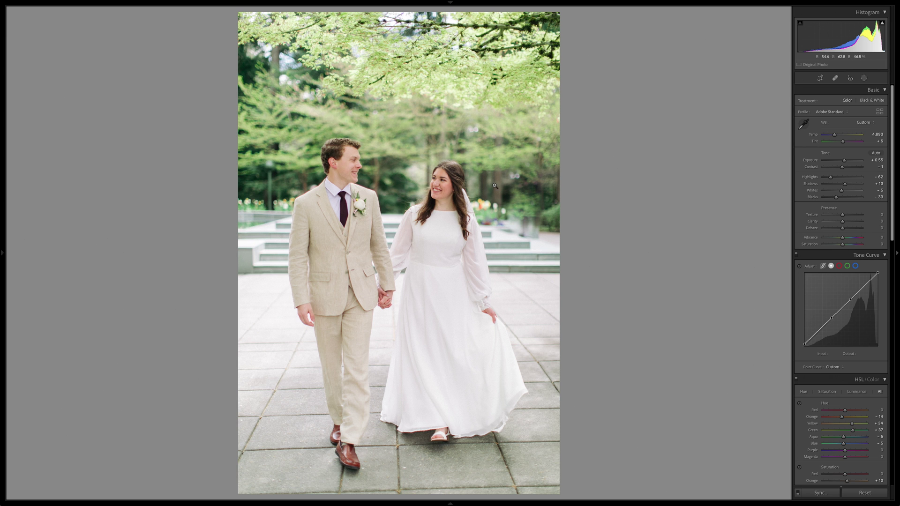
Step: Paint a short vertical healing stroke with a size 76 brush at the far end of the background stone ledge
left_click(528, 209)
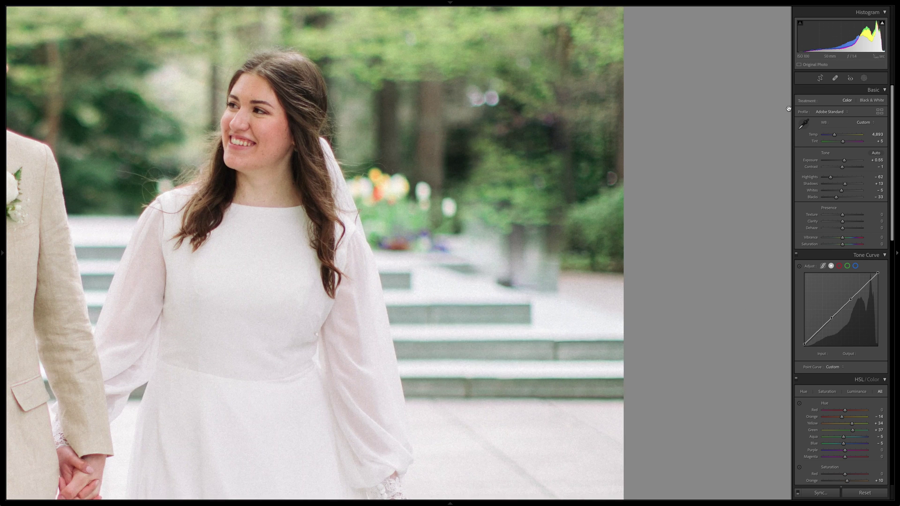
left_click(835, 78)
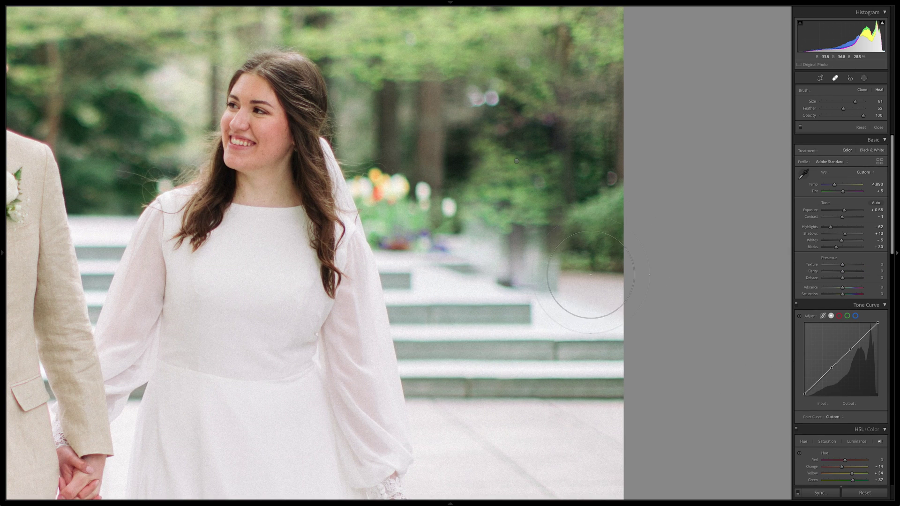
scroll(548, 300, "down", 3)
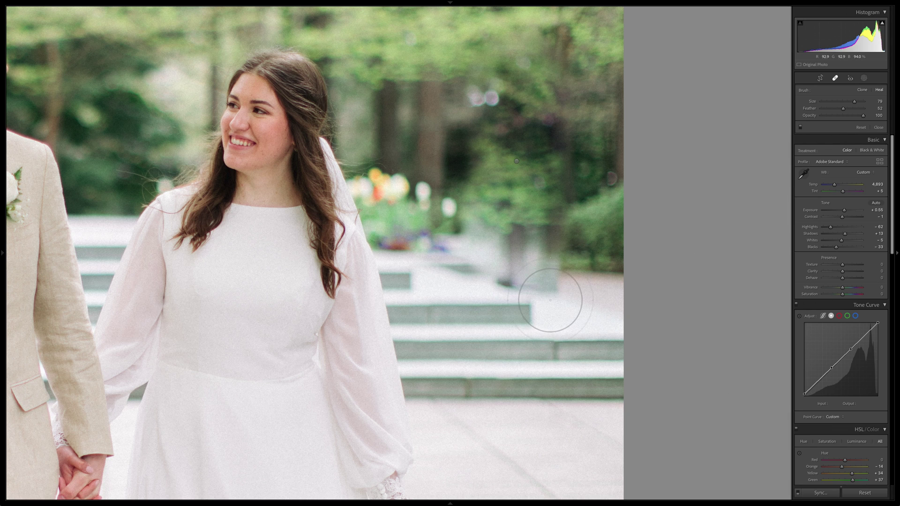
scroll(550, 299, "down", 4)
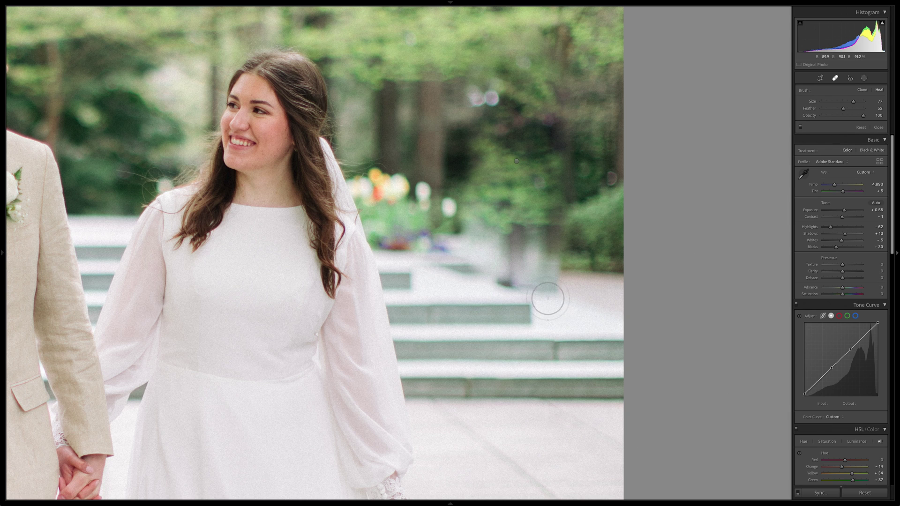
scroll(546, 299, "down", 1)
left_click_drag(542, 297, 518, 38)
left_click_drag(553, 307, 557, 242)
scroll(569, 351, "down", 1)
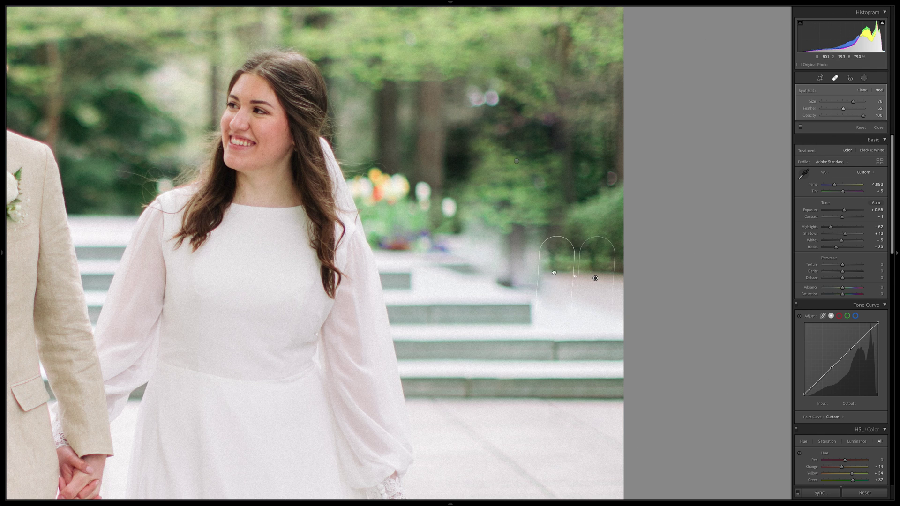
Step: Move the short healing stroke onto the smudged ledge, sample it from the green bush, and set its opacity to 75
left_click_drag(539, 262, 517, 253)
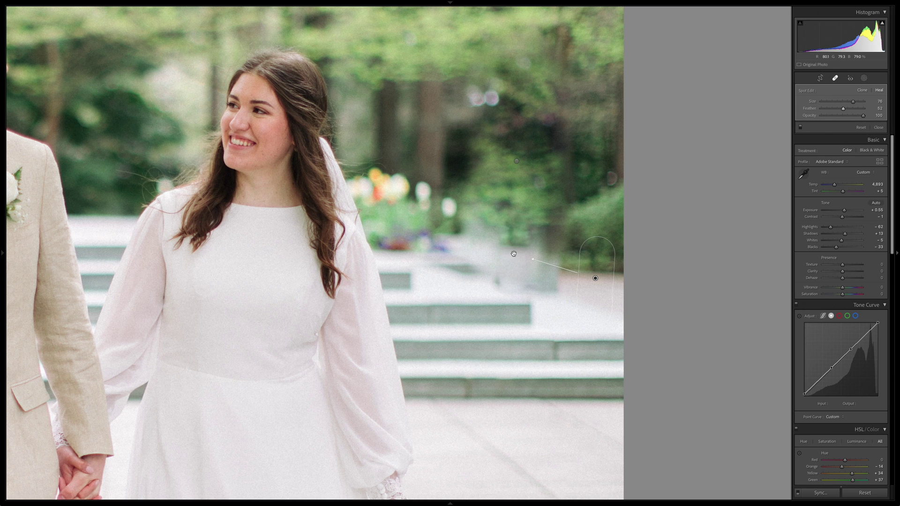
mouse_move(595, 288)
left_mouse_down()
mouse_move(595, 239)
mouse_move(596, 258)
left_mouse_up()
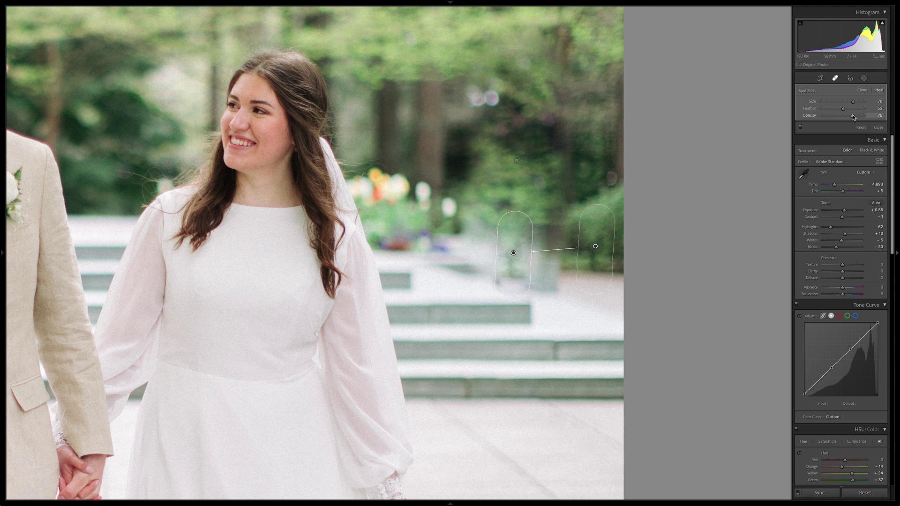
key("z")
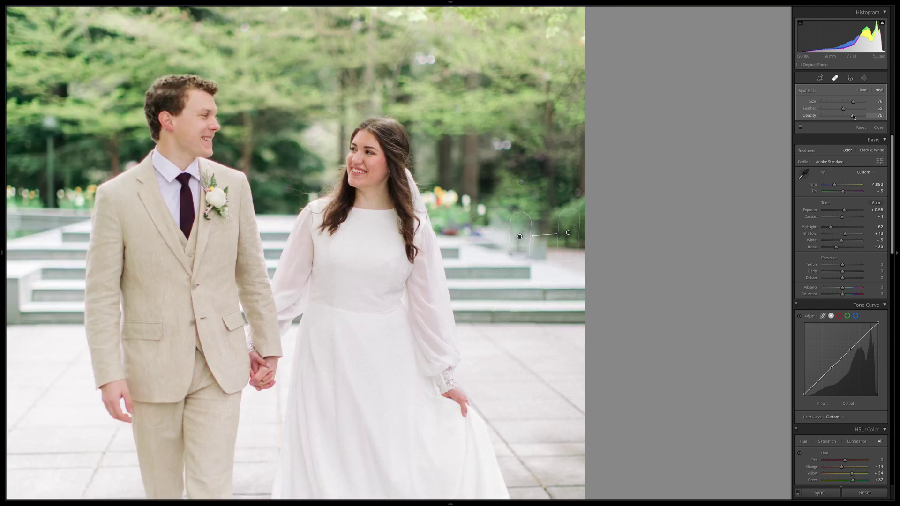
left_click(836, 78)
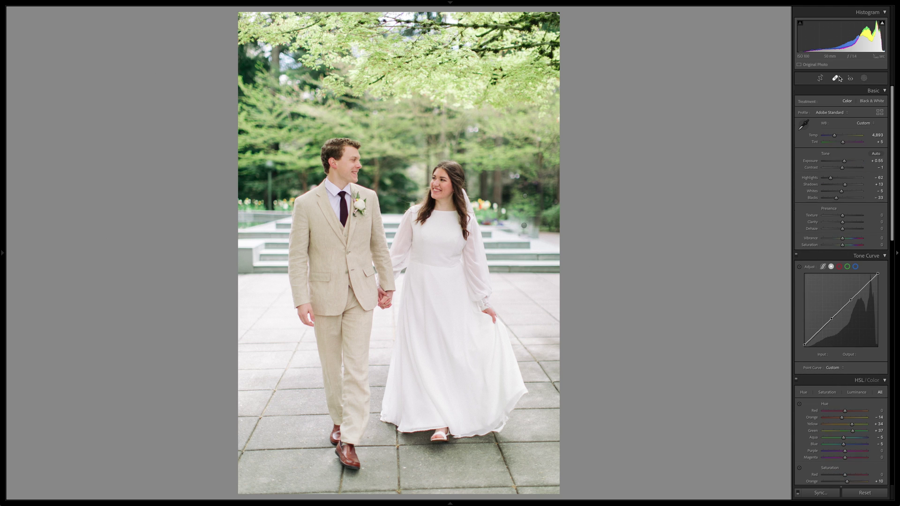
Step: Heal the leftover smudge above the stone ledge, sampling from the trees near the photo's edge
left_click(837, 78)
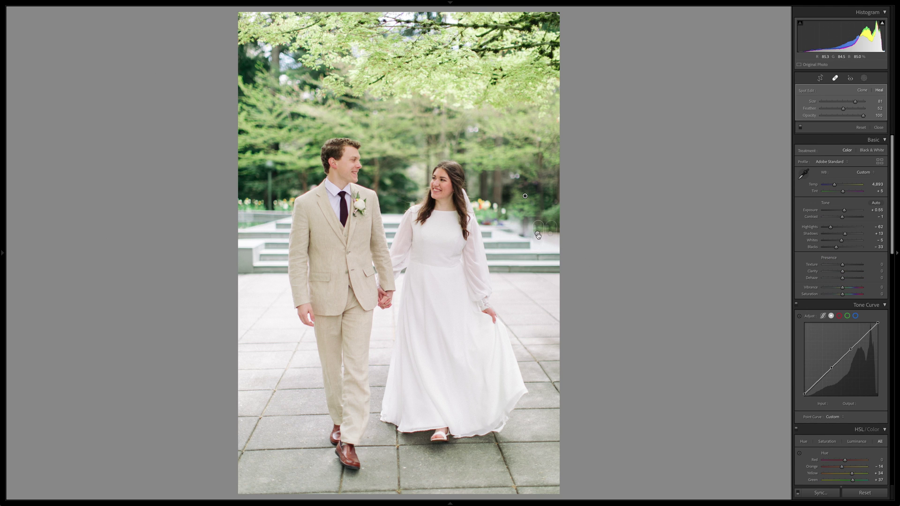
scroll(538, 240, "down", 2)
left_click_drag(536, 234, 525, 230)
left_click(525, 196)
left_click_drag(544, 194, 564, 172)
Step: Lower the ledge spot's opacity to 52 and finish spot removal
left_click_drag(863, 116, 849, 117)
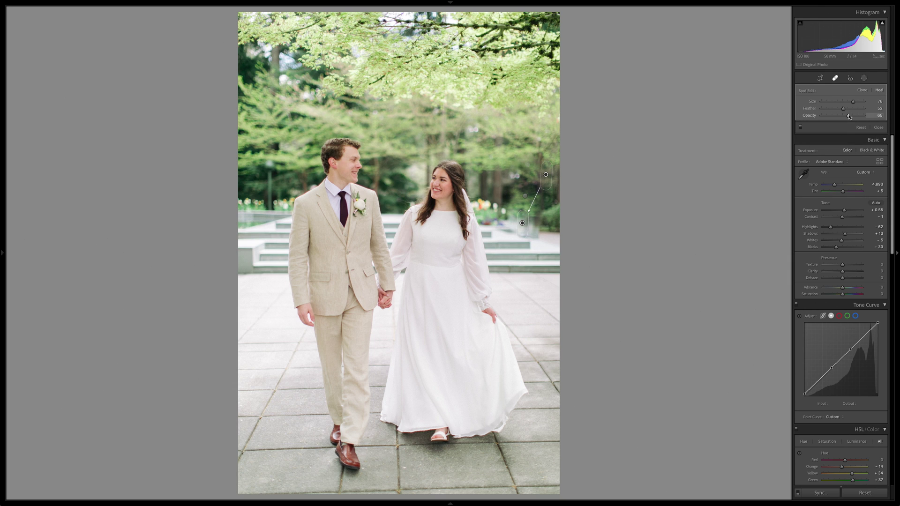
left_click_drag(849, 117, 844, 117)
left_click(835, 78)
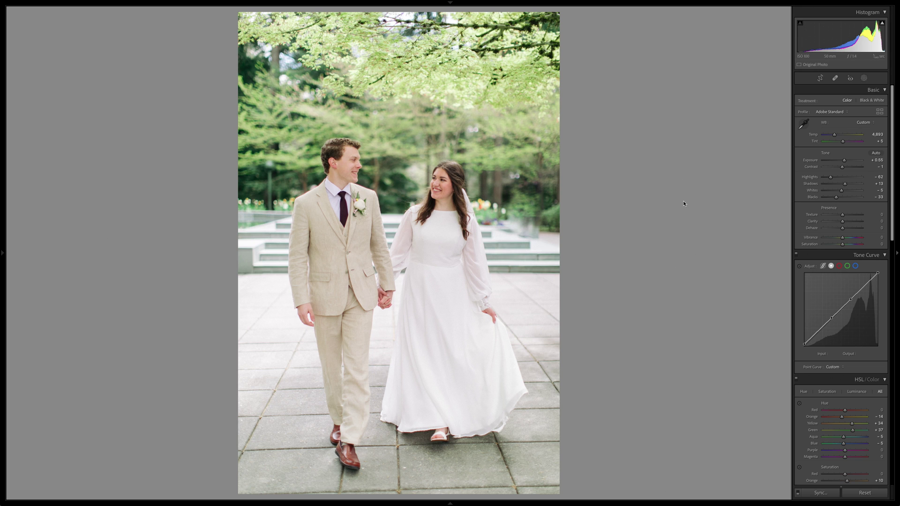
Step: Reset all spot removal edits to compare with the original photo, and undo the reset
key("q")
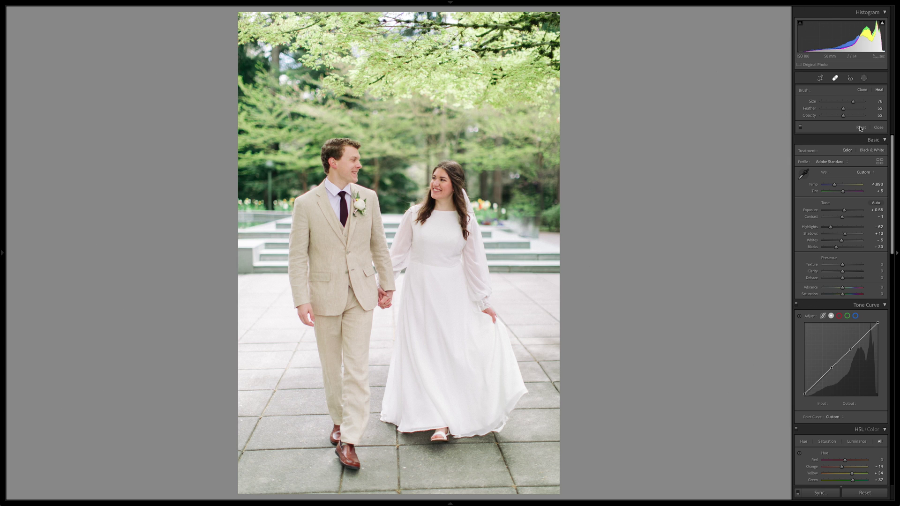
left_click(860, 128)
key("ctrl+z")
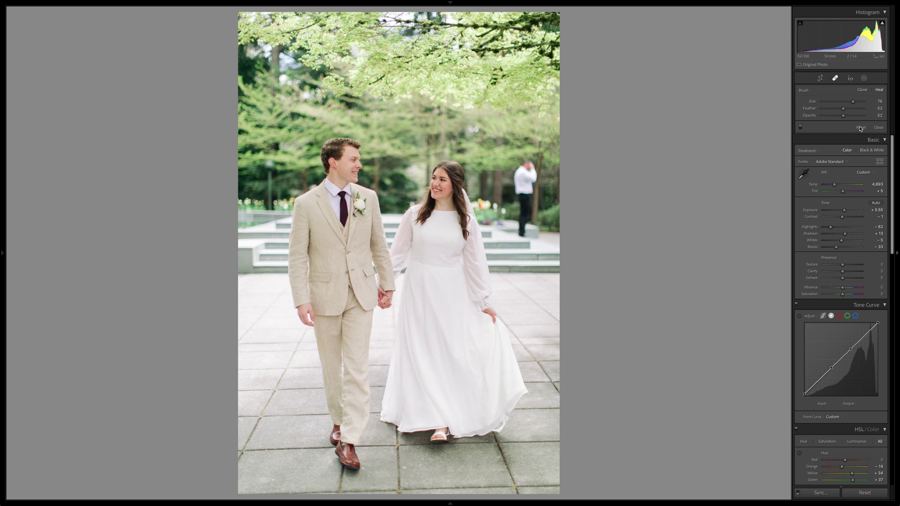
key("ctrl+z")
key("q")
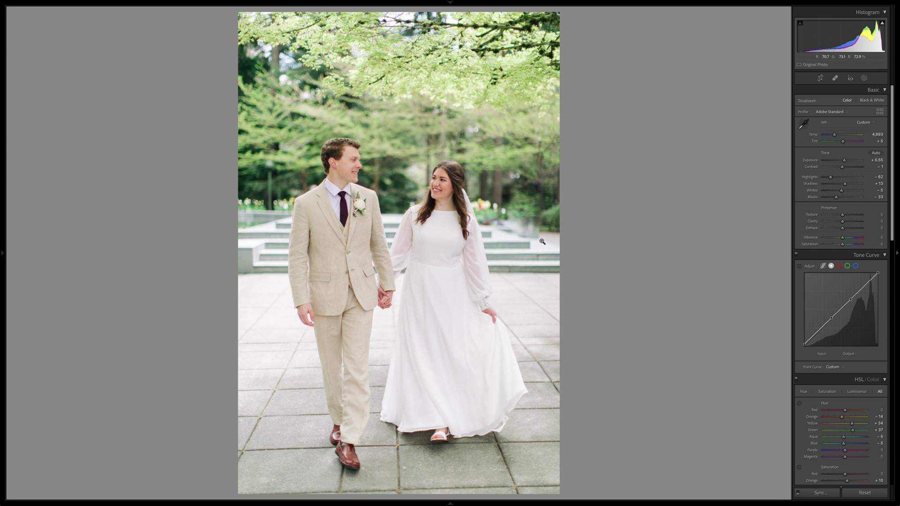
Step: Reopen Spot Removal and paint a healing stroke over the blurred patch on the stone ledge beside the flowers
left_click(529, 235)
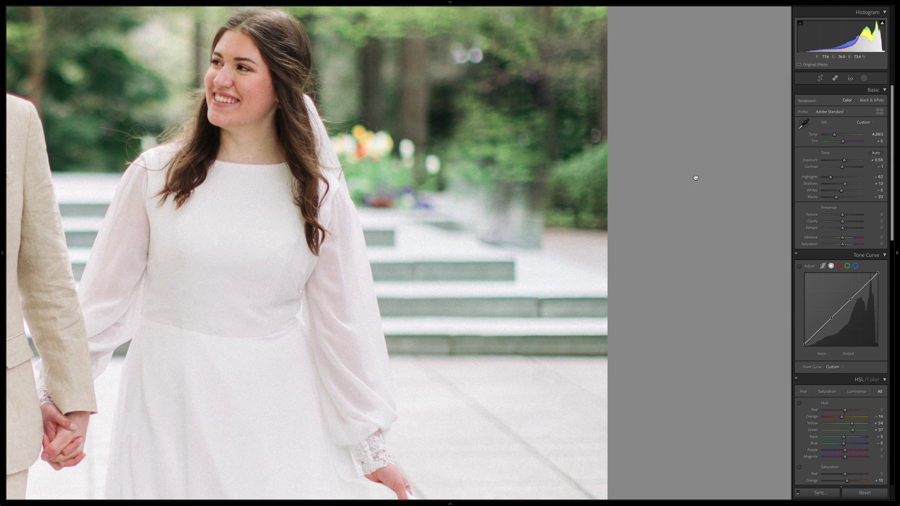
left_click(835, 79)
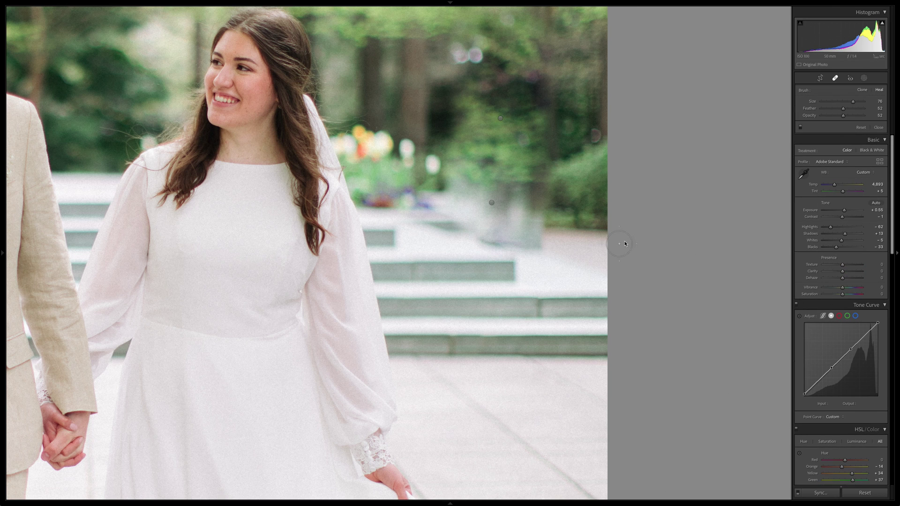
scroll(564, 240, "up", 2)
left_click_drag(544, 230, 464, 202)
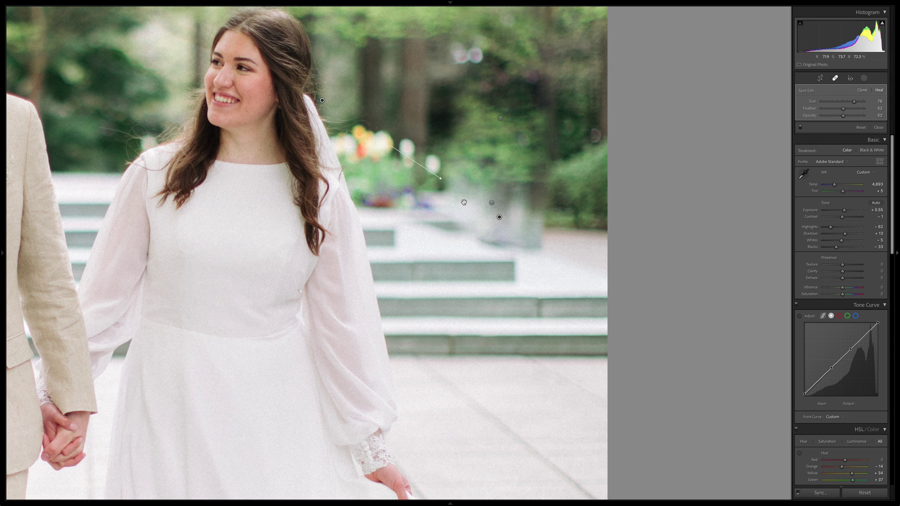
Step: Heal the remaining smudge on the ledge at opacity 75 and finish spot removal
key("z")
mouse_move(467, 191)
left_mouse_down()
mouse_move(501, 211)
mouse_move(515, 197)
mouse_move(500, 212)
mouse_move(509, 215)
left_mouse_up()
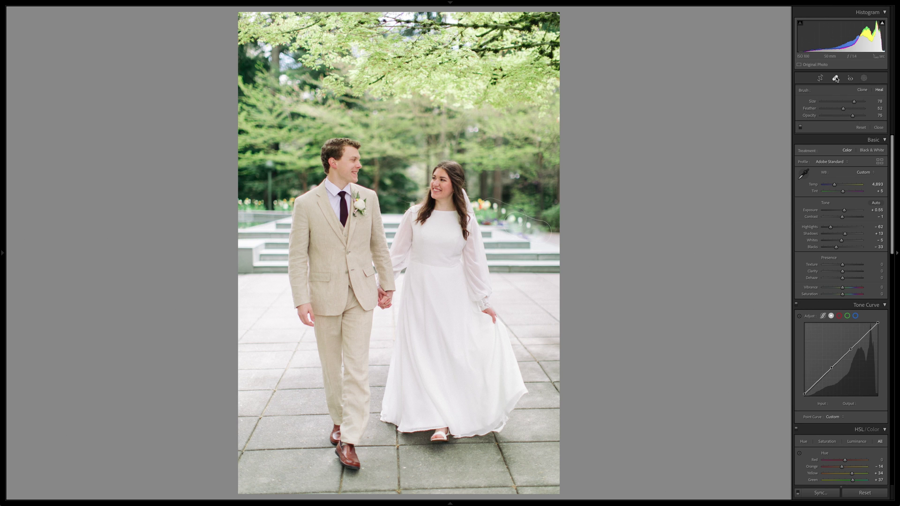
key("q")
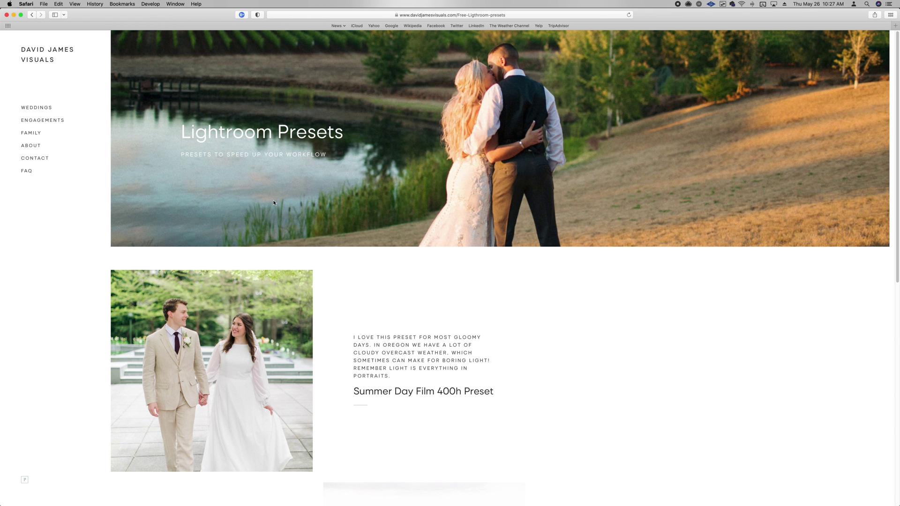
Step: Switch to Safari, download the Summer Day Film 400h Preset from the Lightroom presets page, and check the downloads
scroll(273, 200, "down", 5)
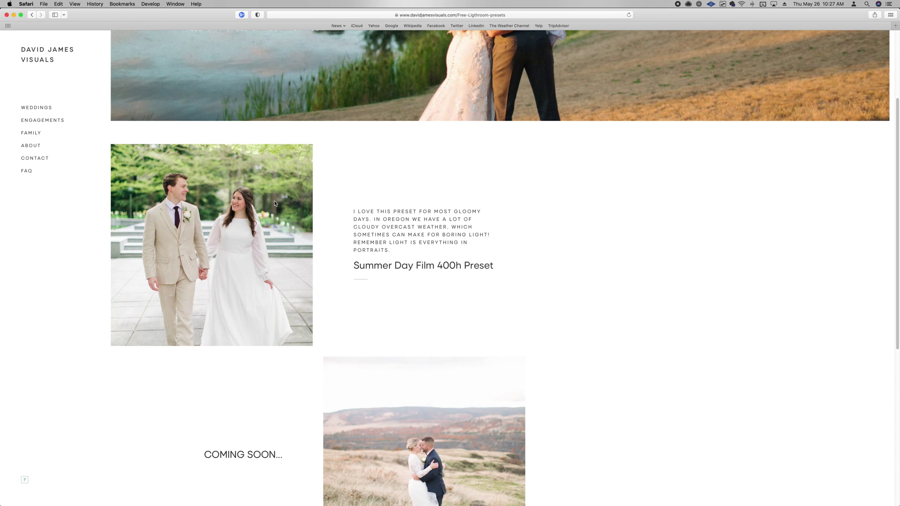
left_click(258, 221)
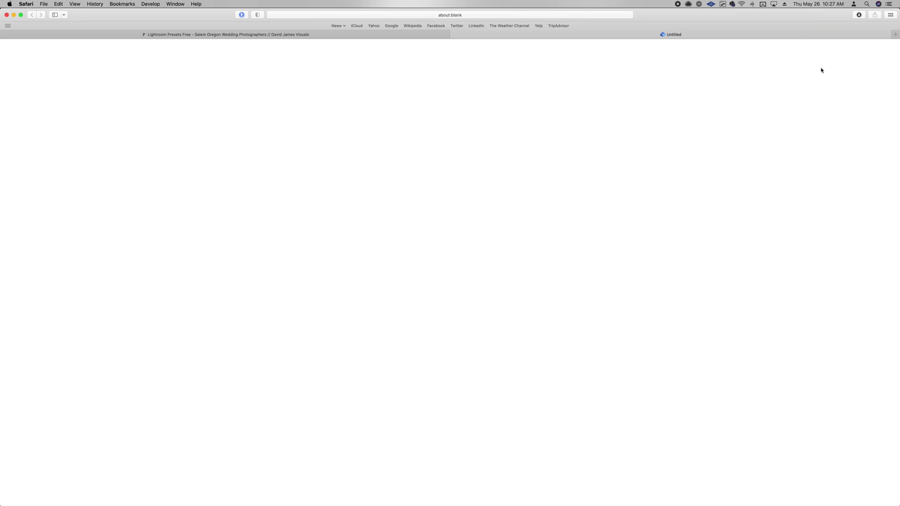
left_click(858, 16)
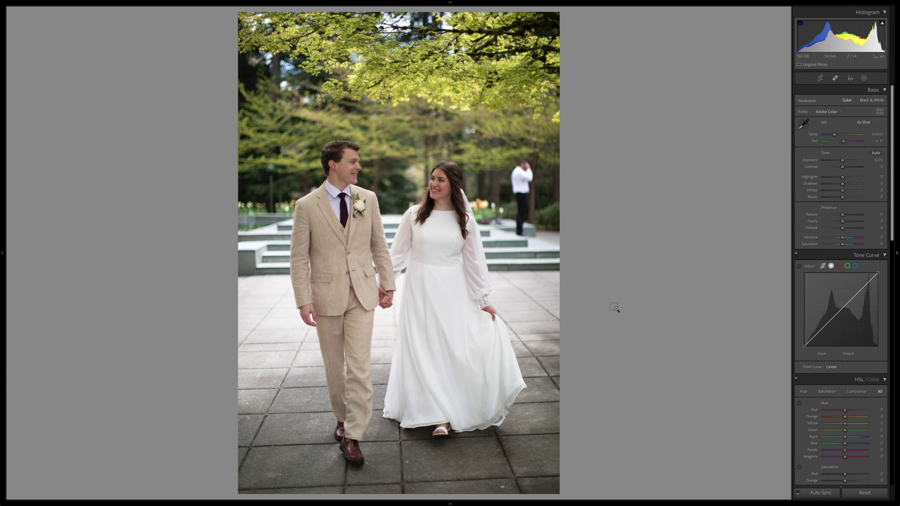
Step: Back in Lightroom, undo the reset of the photo's edits and set the Green hue to -18
key("super+z")
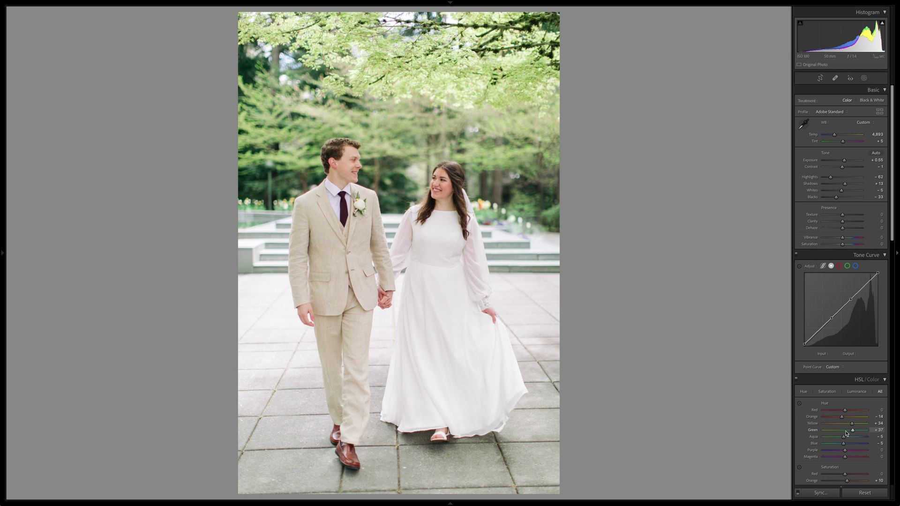
left_click(804, 392)
mouse_move(848, 431)
left_mouse_down()
mouse_move(828, 432)
mouse_move(854, 433)
mouse_move(842, 434)
left_mouse_up()
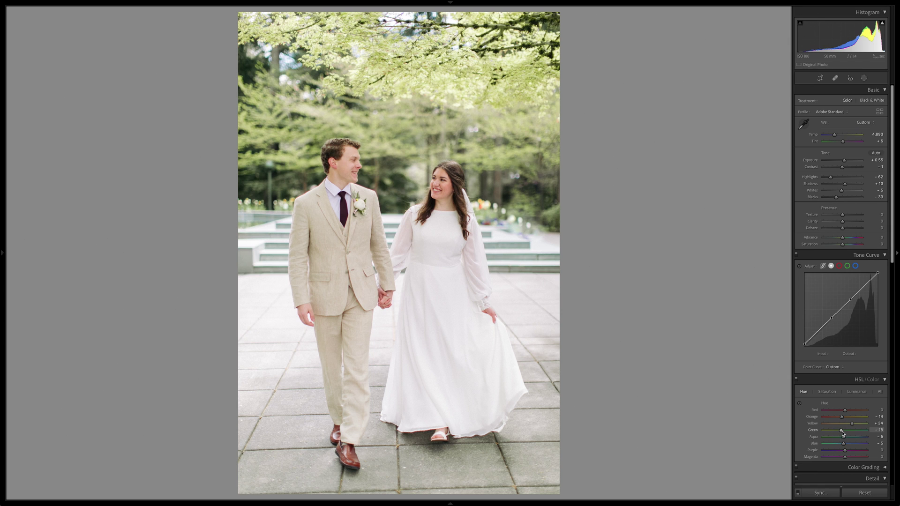
Step: Show all HSL adjustments, and set the Green saturation to +37 and the Green hue to +11
scroll(844, 429, "down", 3)
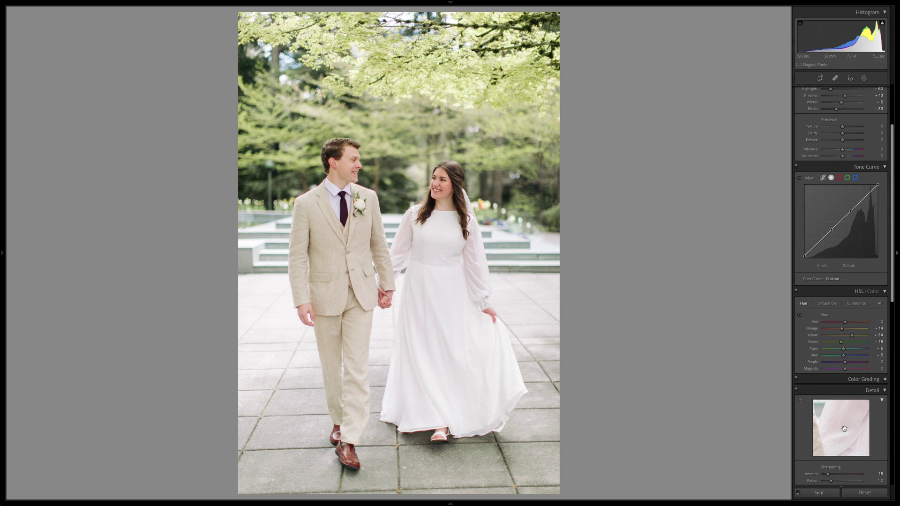
left_click(880, 304)
left_click(852, 406)
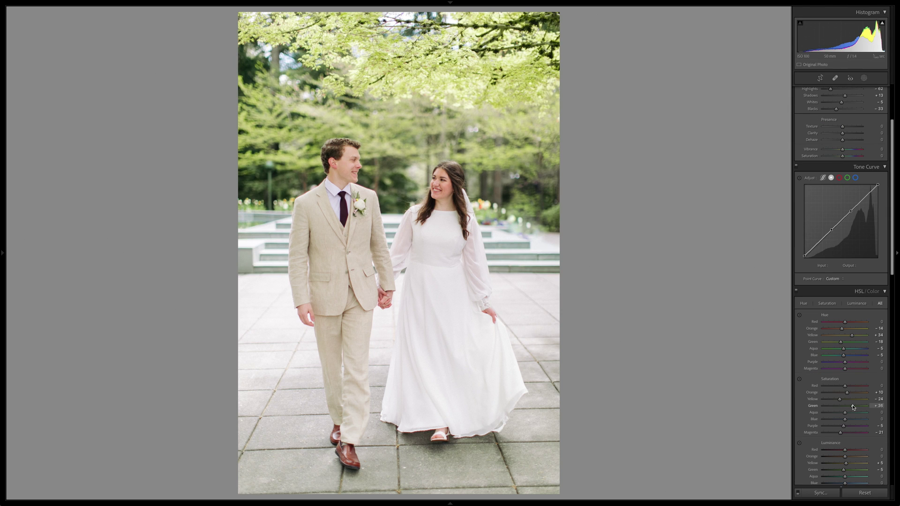
left_click(847, 342)
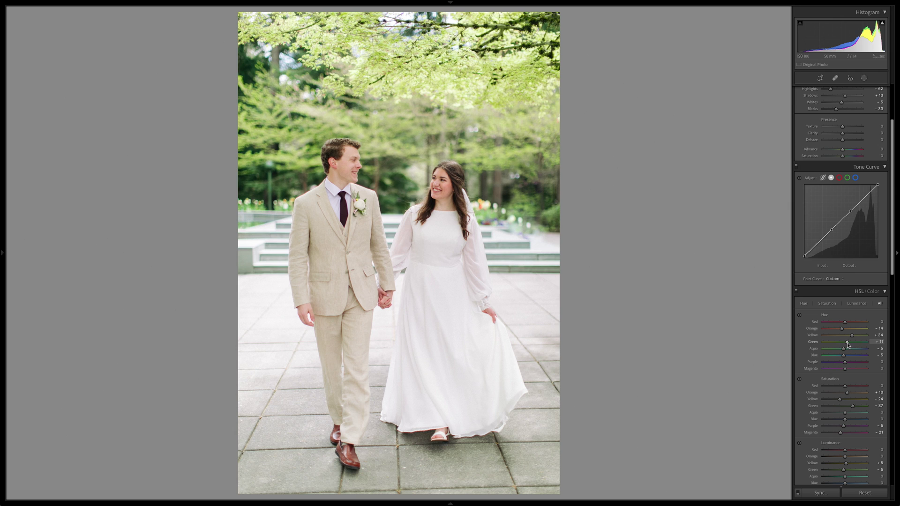